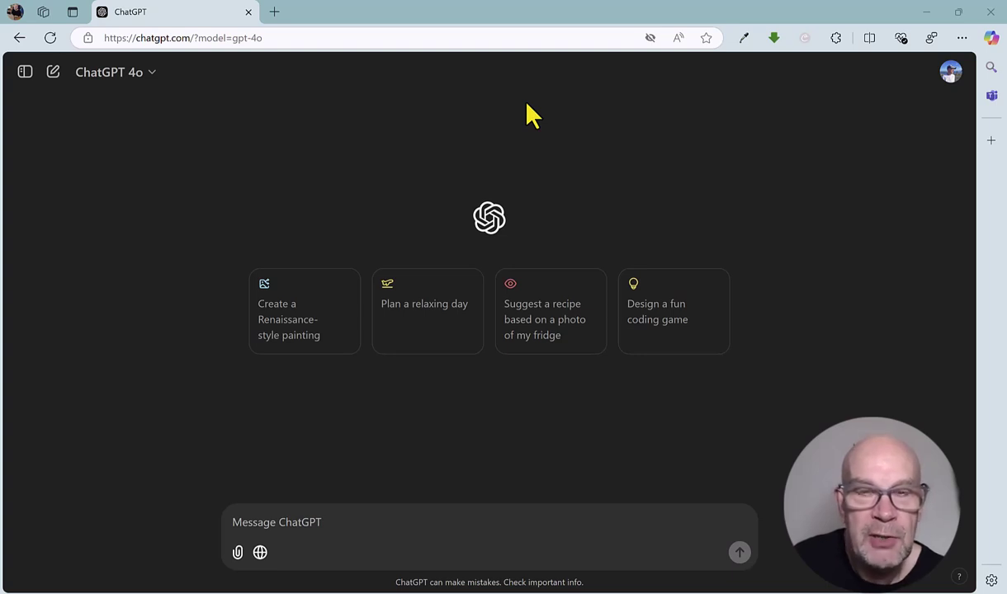
# - Toggle web search on and back off, then send the test message 'a'
pyautogui.click(260, 553)
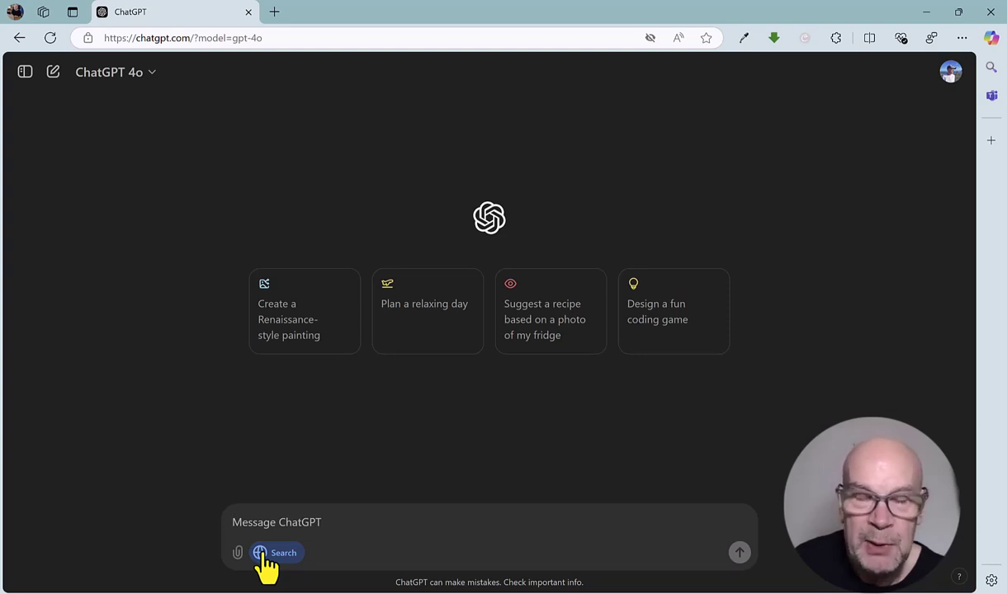
pyautogui.click(262, 552)
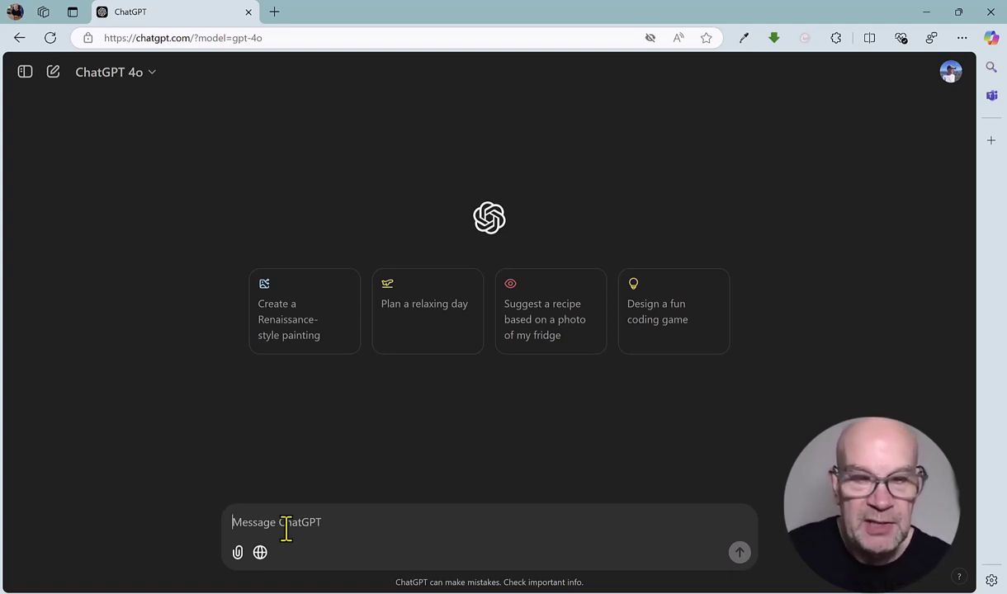
pyautogui.write('a')
pyautogui.press('Return')
# - Ask ChatGPT 'can you recommend a provider of PRINCE2 training courses and exams'
pyautogui.write('can you recomm')
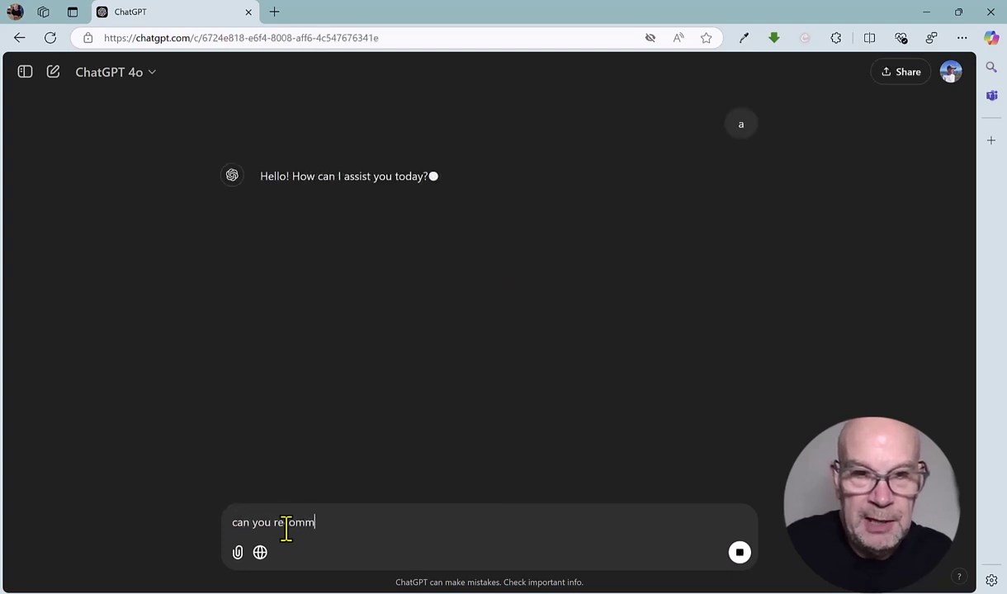
pyautogui.write('end a pr')
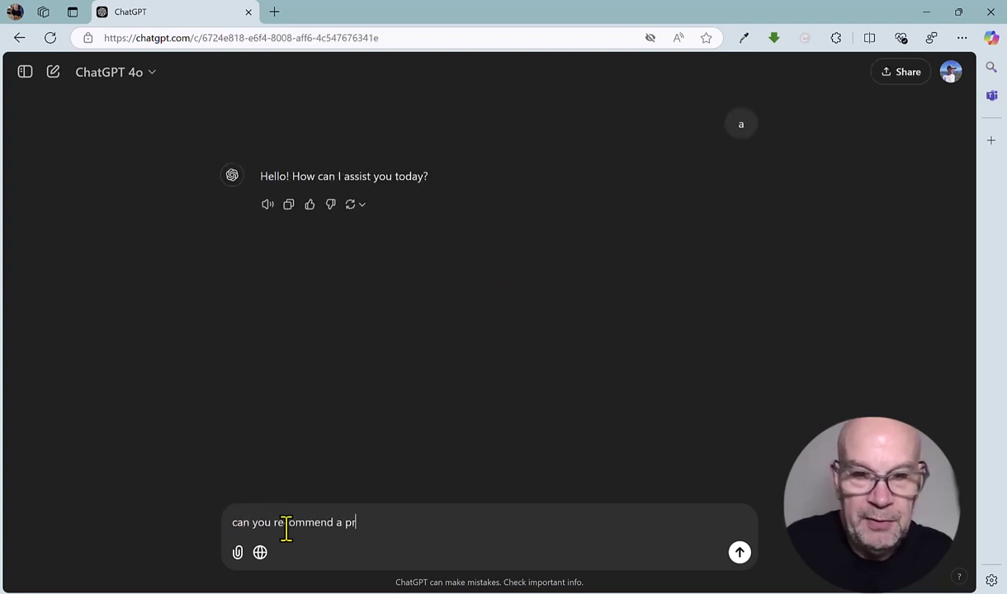
pyautogui.write('vi')
pyautogui.press('BackSpace')
pyautogui.press('BackSpace')
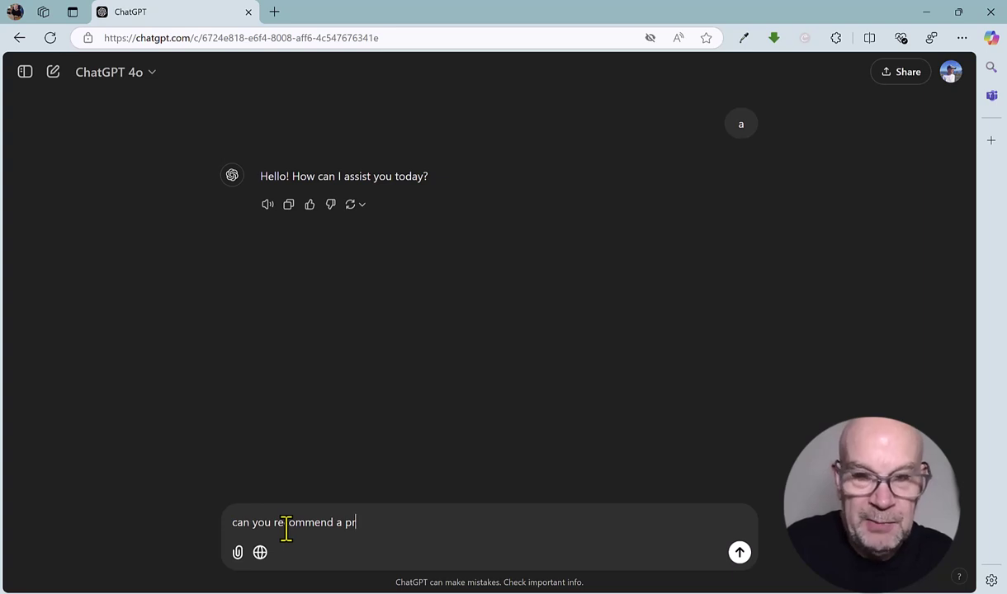
pyautogui.write('ove')
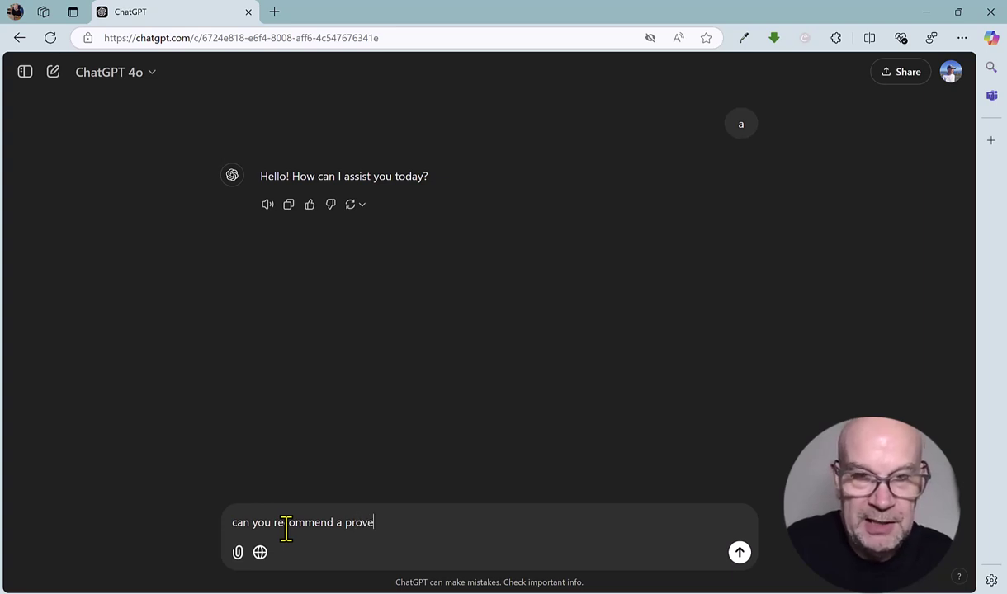
pyautogui.press('BackSpace')
pyautogui.write('ider of ')
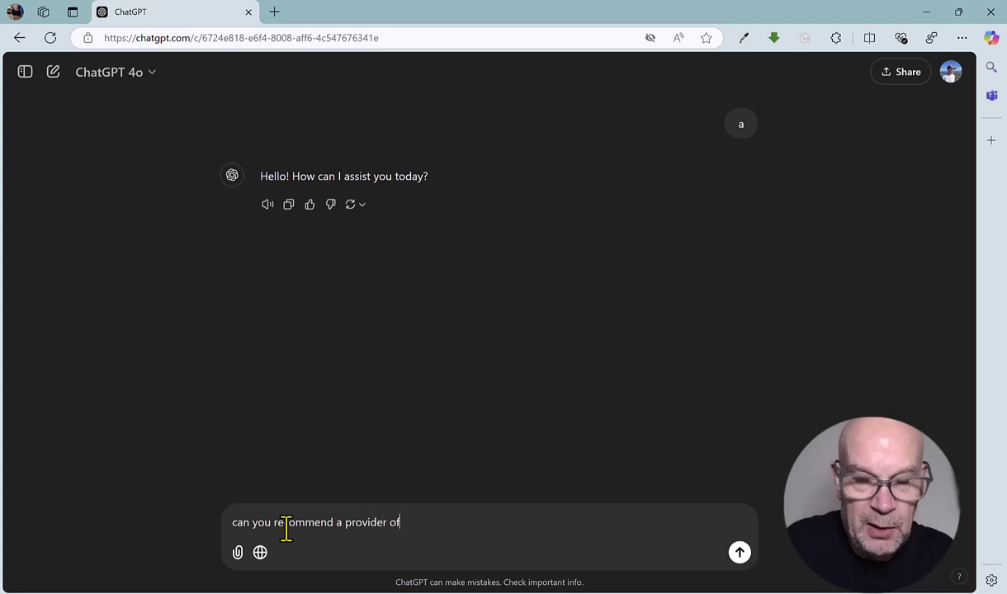
pyautogui.write('PRINCE')
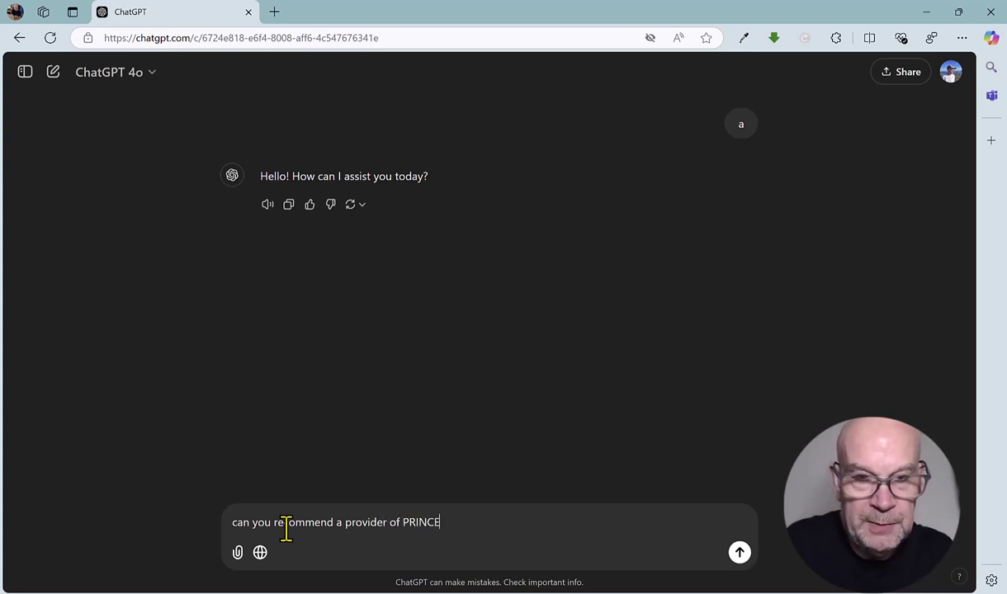
pyautogui.write('2 trainin')
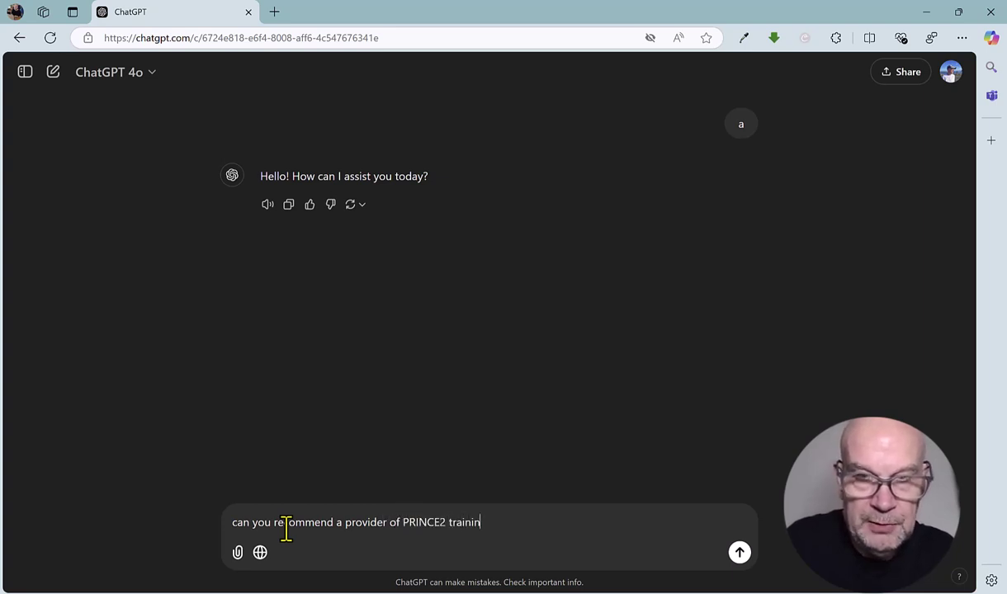
pyautogui.write('g courses and')
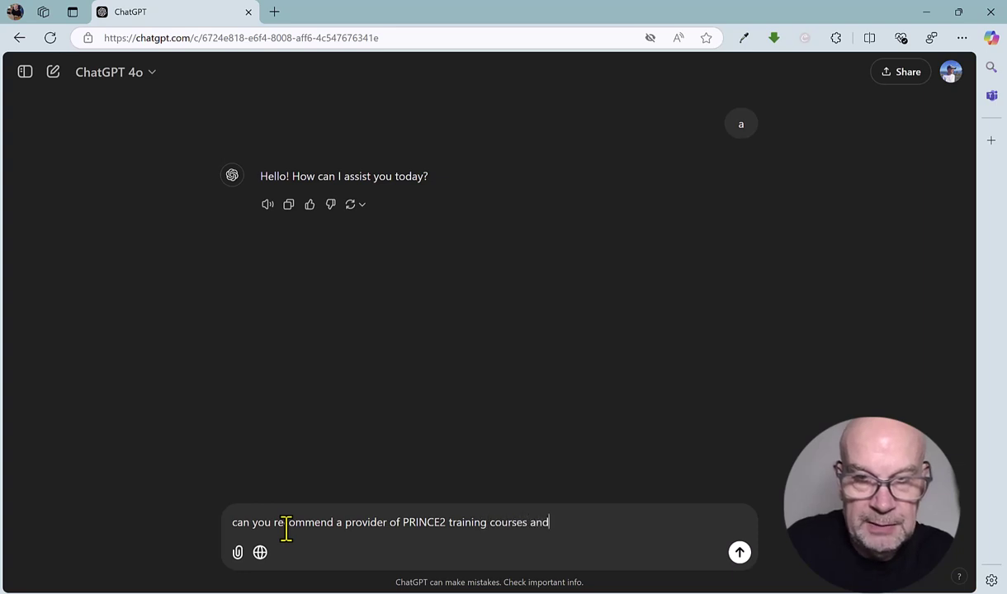
pyautogui.write(' exams')
pyautogui.press('Return')
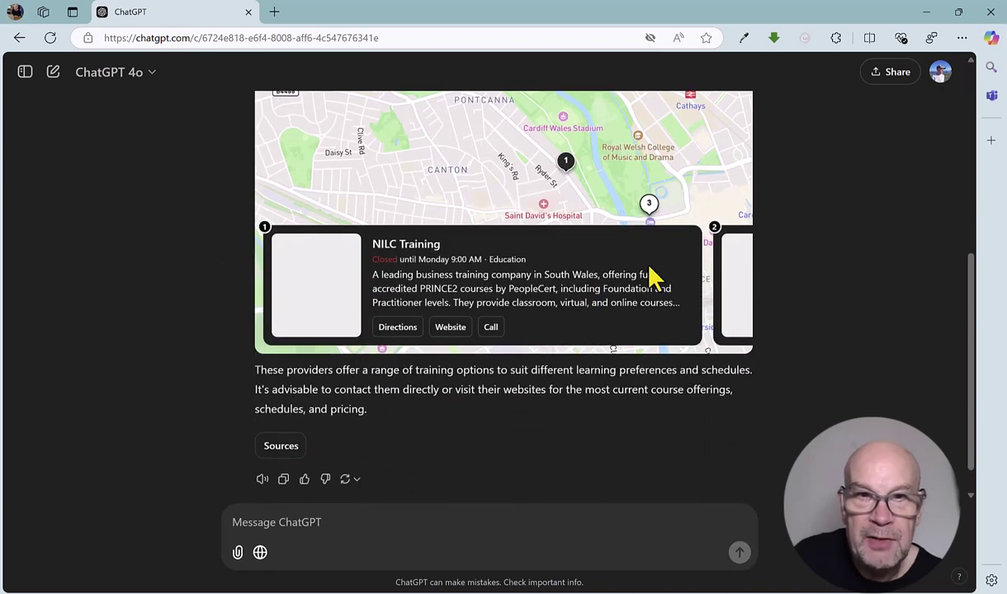
# - Read through the Cardiff PRINCE2 provider answer and open its Sources panel
pyautogui.scroll(3, 648, 278)
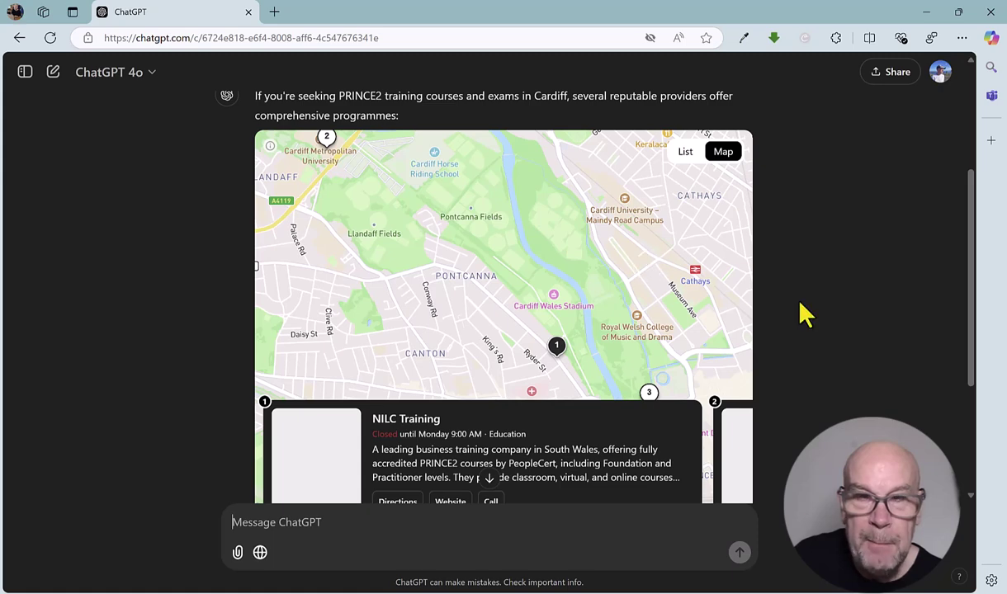
pyautogui.scroll(-1, 805, 313)
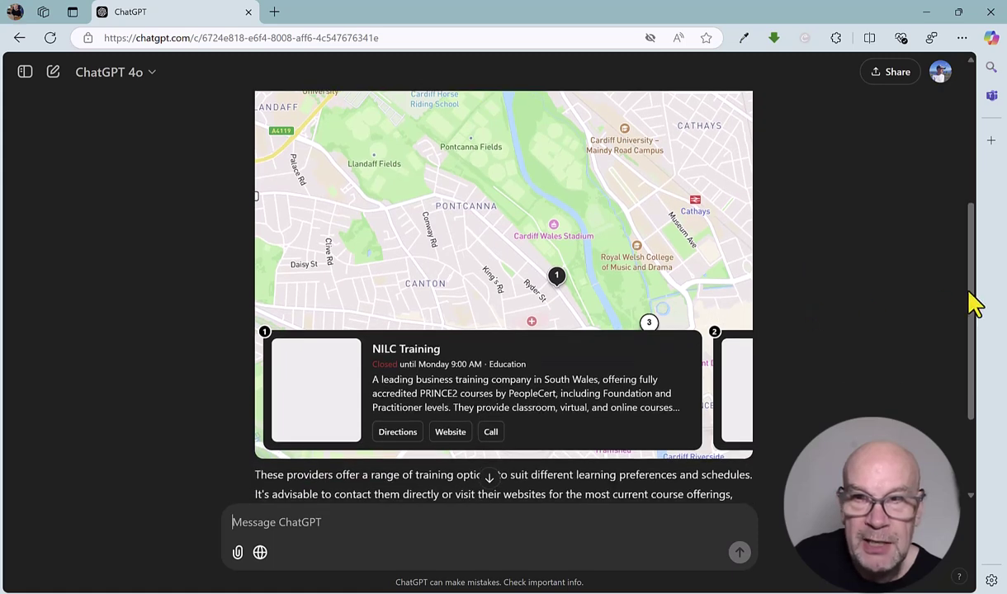
pyautogui.moveTo(970, 295); pyautogui.dragTo(972, 369)
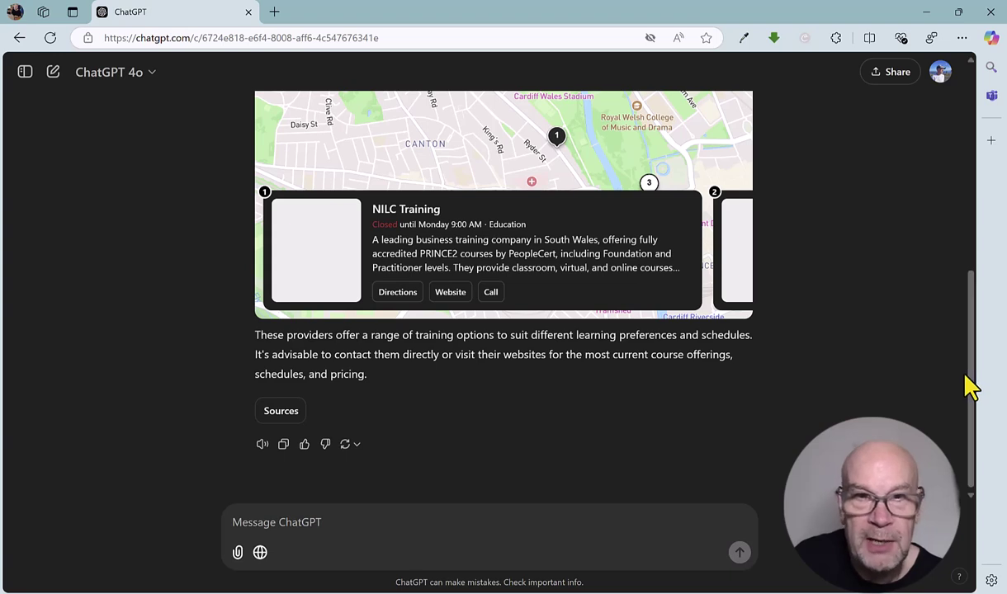
pyautogui.moveTo(971, 388); pyautogui.dragTo(971, 299)
pyautogui.click(588, 438)
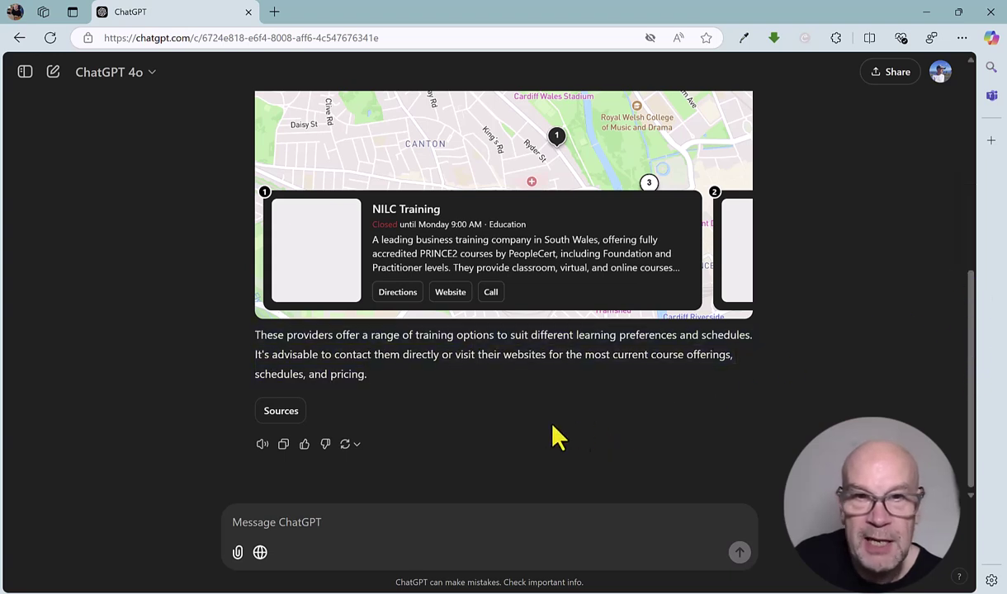
pyautogui.click(284, 419)
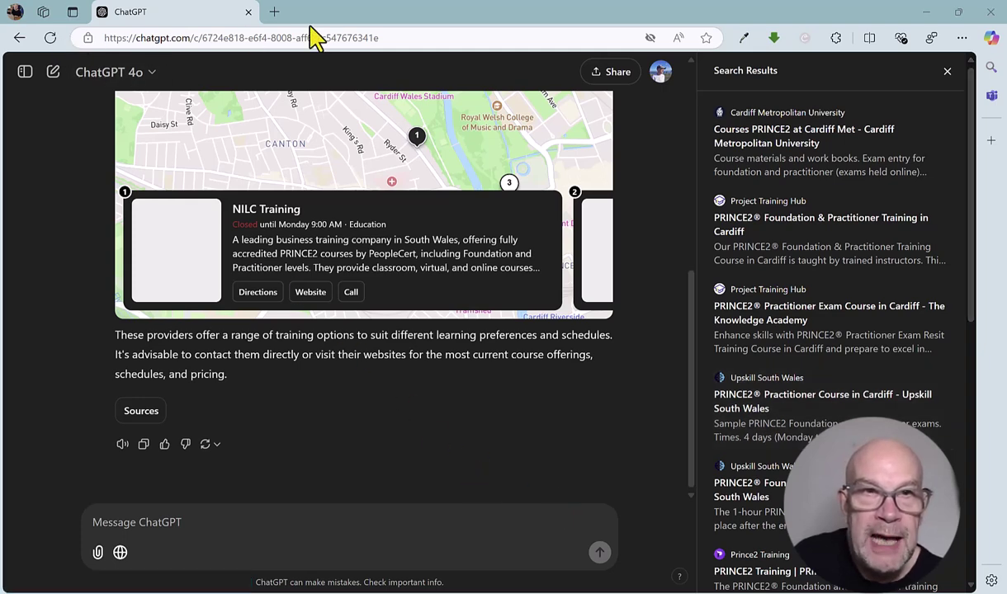
# - In a new chat, enter 'what business networking events are on in Cardiff this month' with Search enabled
pyautogui.click(53, 73)
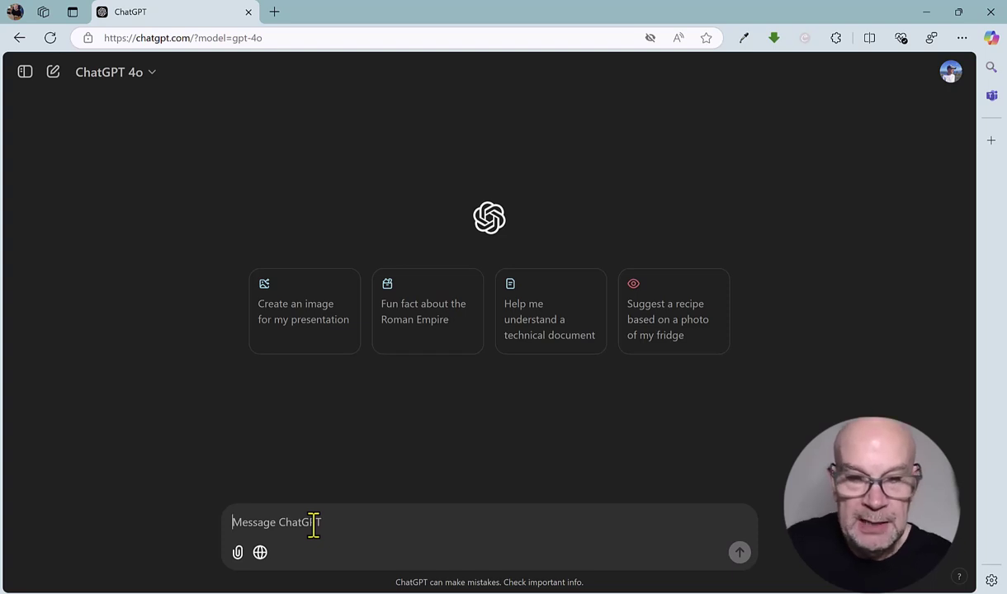
pyautogui.write('what ')
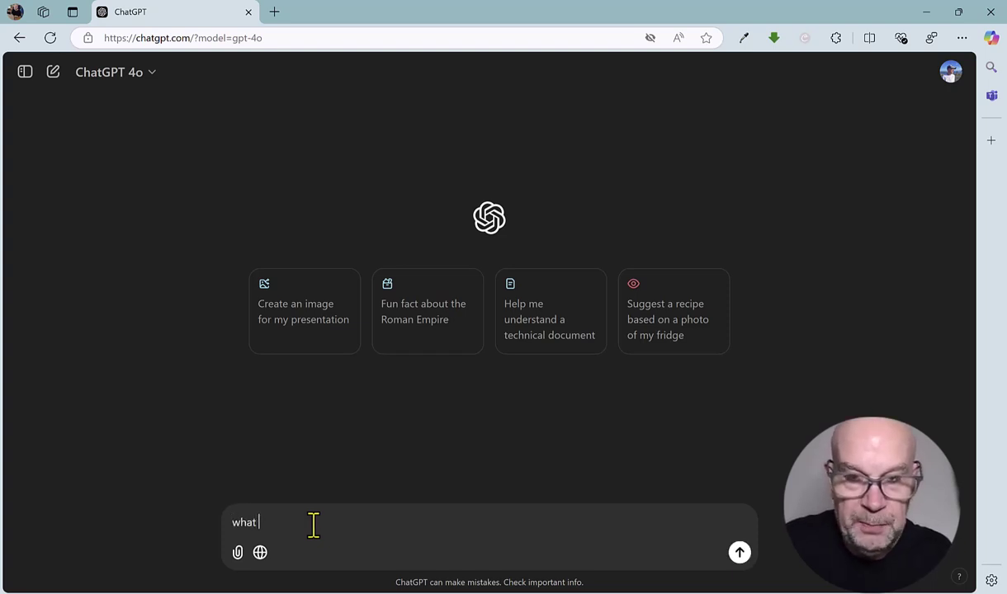
pyautogui.write('business network')
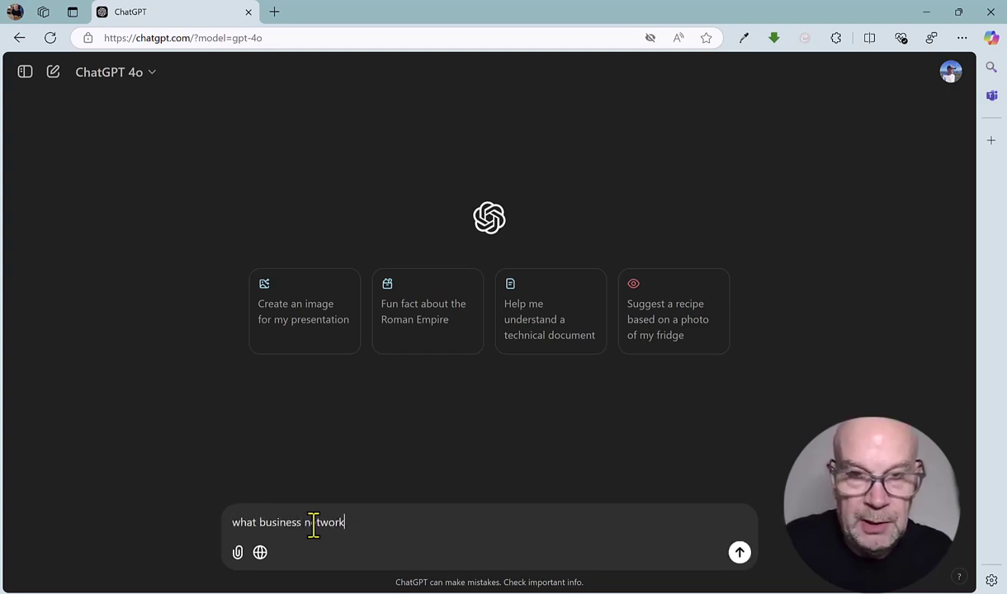
pyautogui.write('ing events are on')
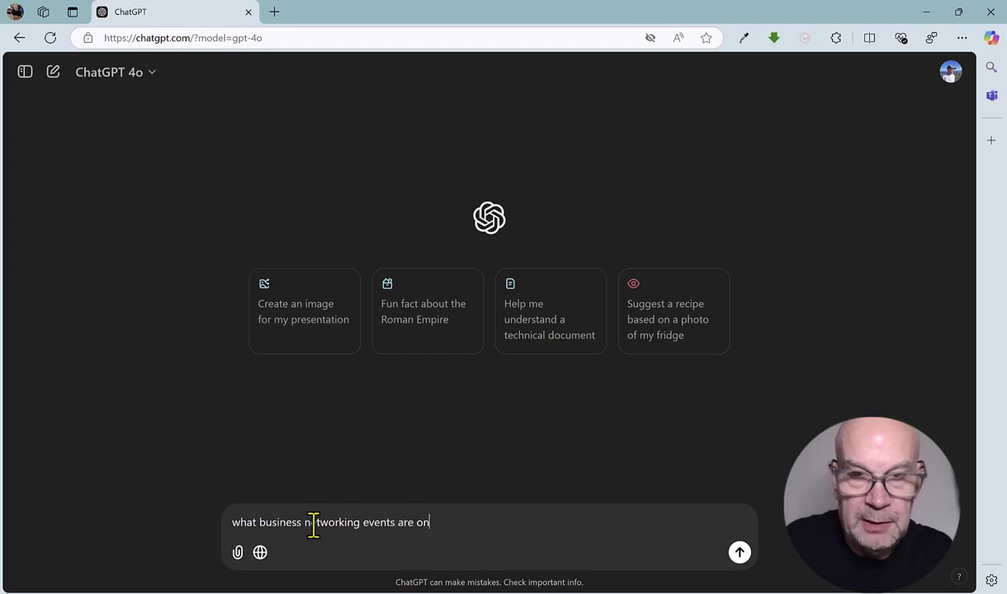
pyautogui.write(' in Cardiff ')
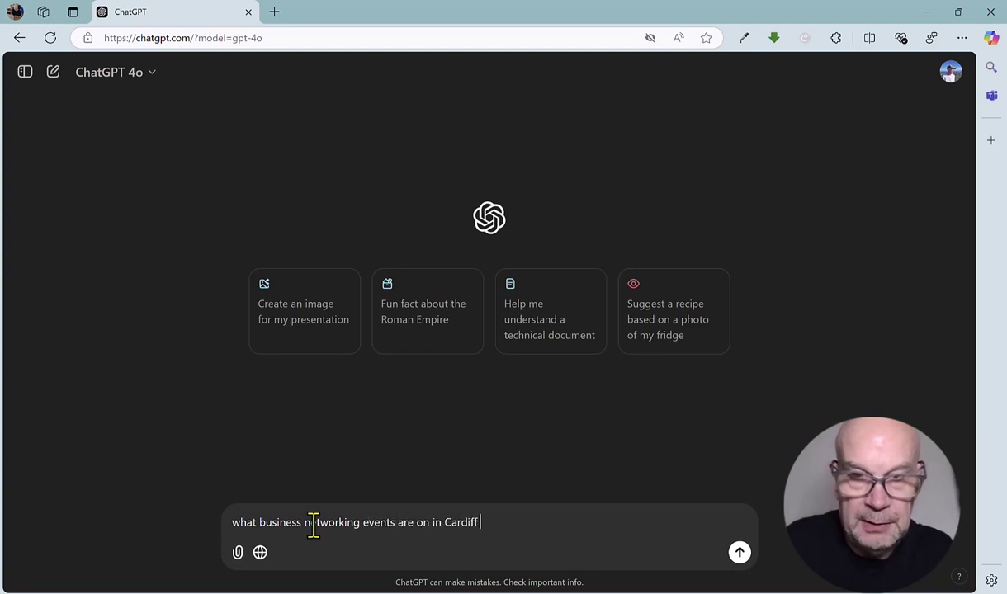
pyautogui.write('this month')
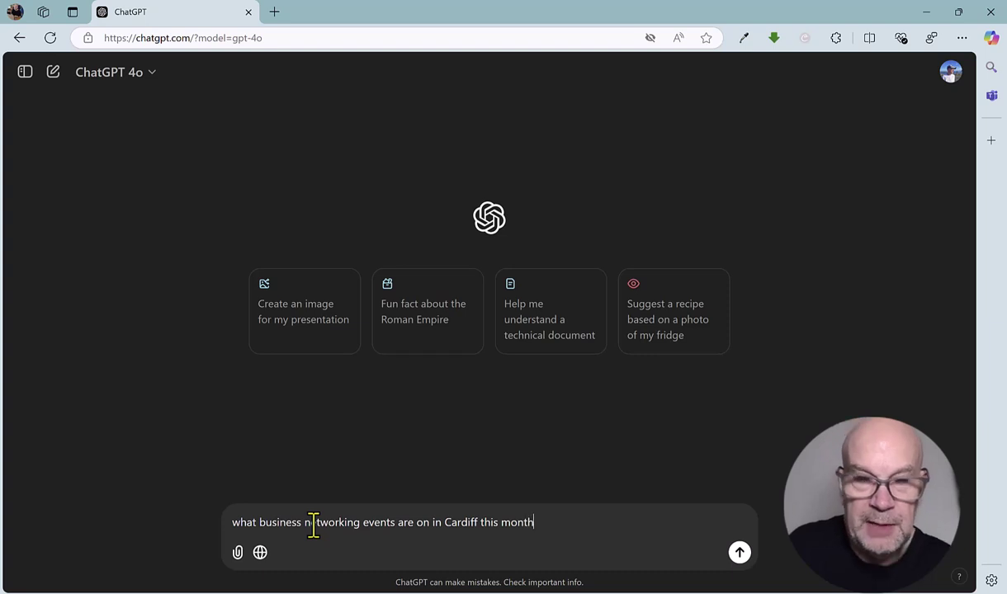
pyautogui.click(260, 552)
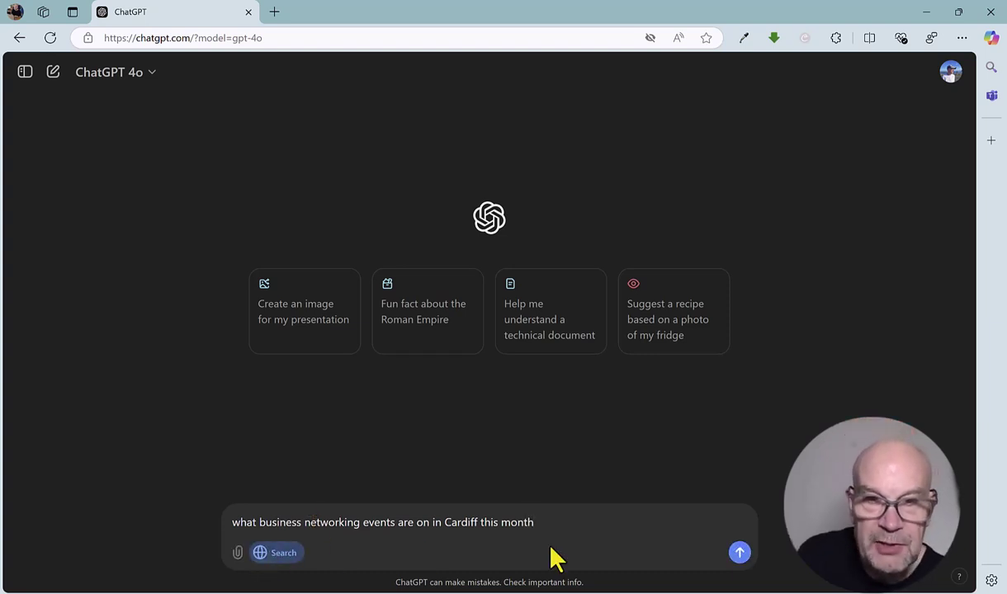
pyautogui.click(739, 552)
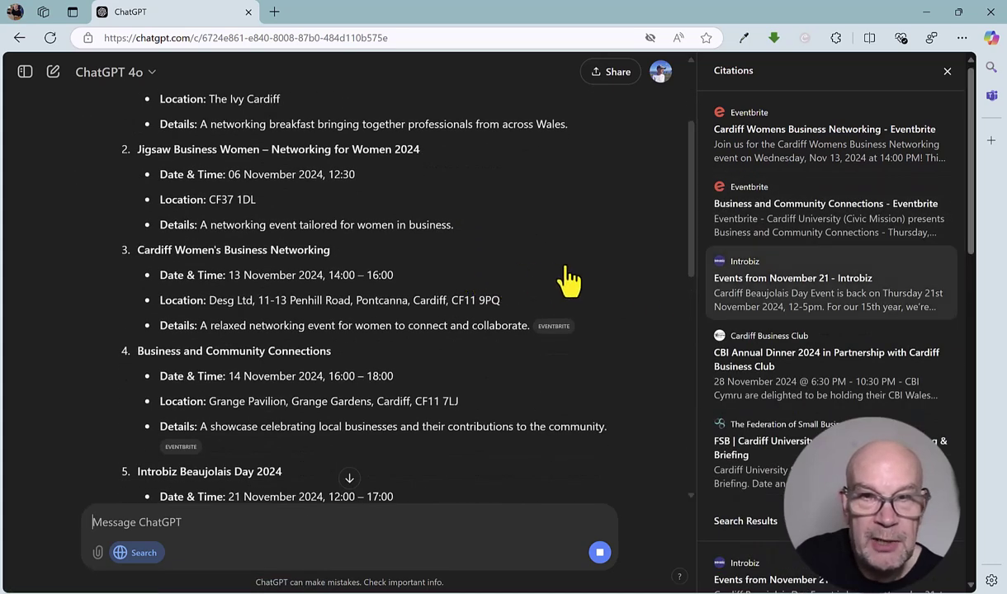
pyautogui.scroll(2, 621, 277)
pyautogui.scroll(1, 615, 272)
pyautogui.scroll(-1, 396, 260)
pyautogui.scroll(-10, 397, 259)
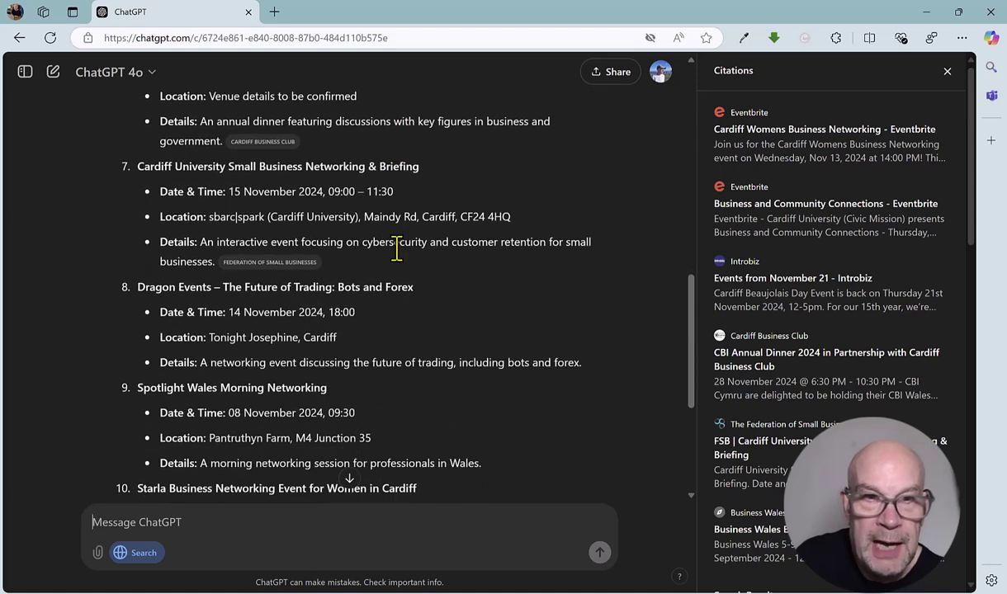
pyautogui.scroll(-3, 396, 247)
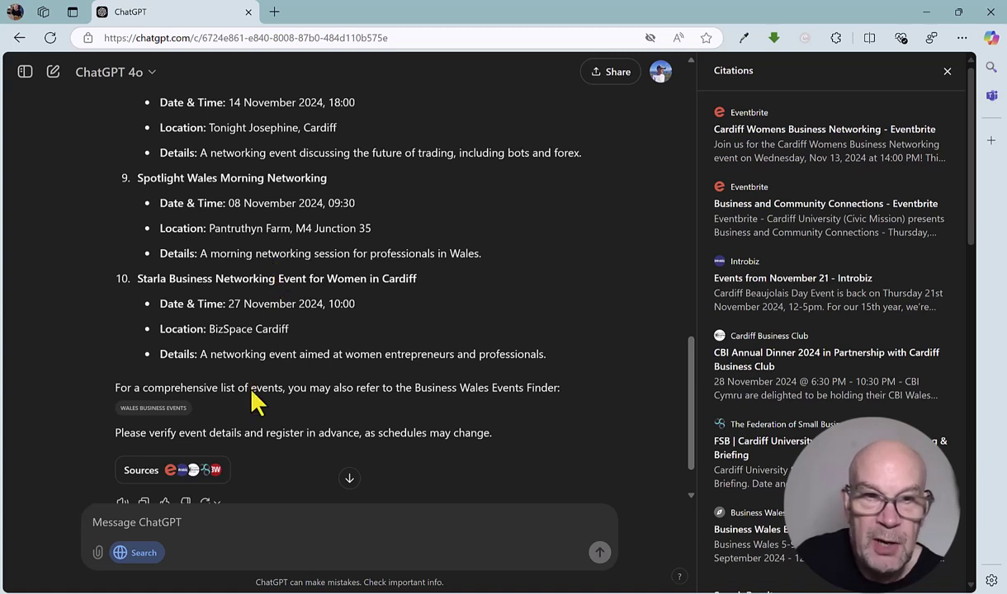
pyautogui.scroll(-2, 240, 388)
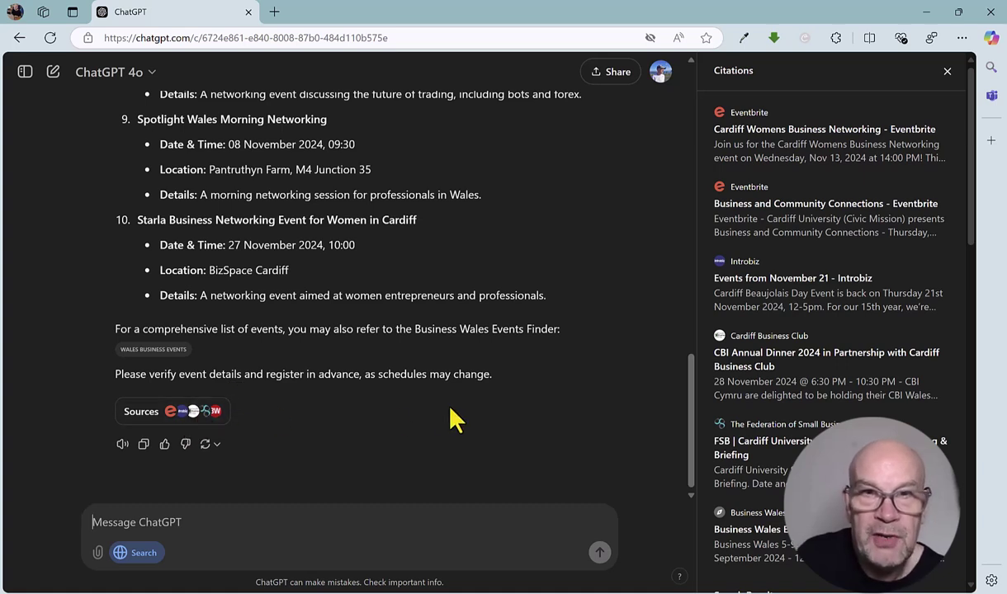
pyautogui.scroll(3, 452, 420)
# - In a new chat, ask 'what can you tell me about Laptop Friday and what time does it start'
pyautogui.click(54, 74)
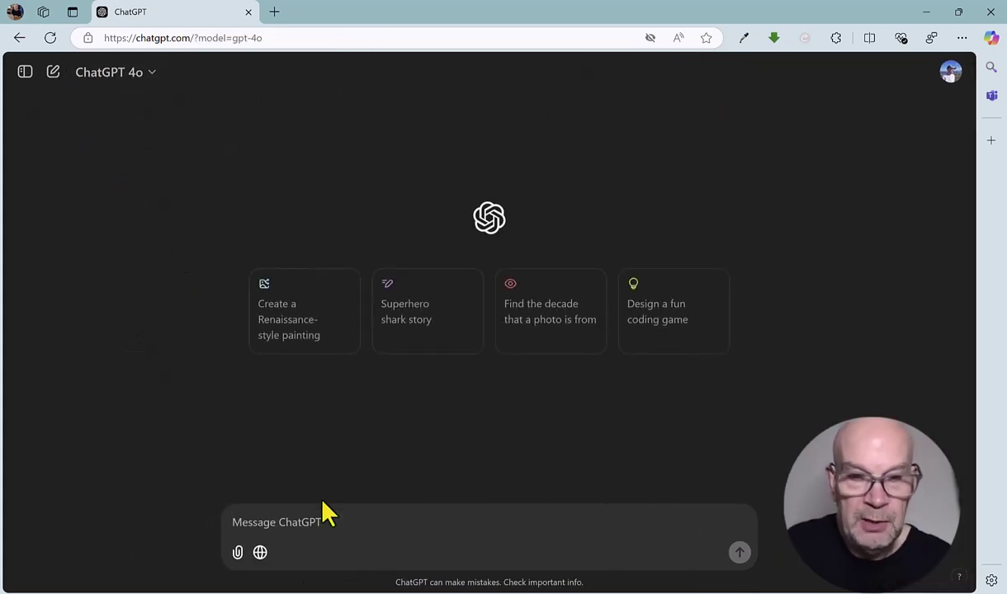
pyautogui.write('what can you te')
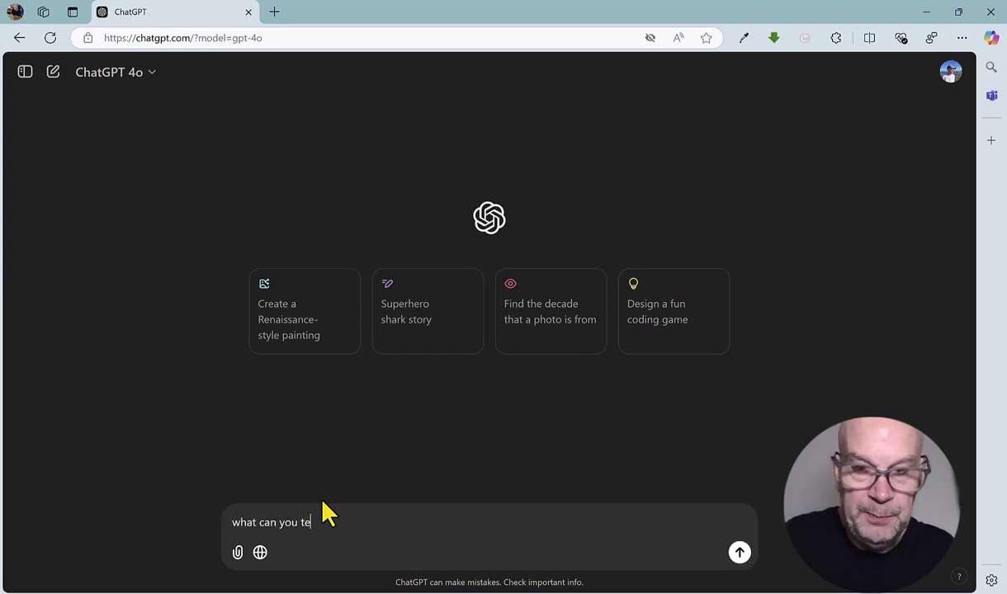
pyautogui.write('ll me about L')
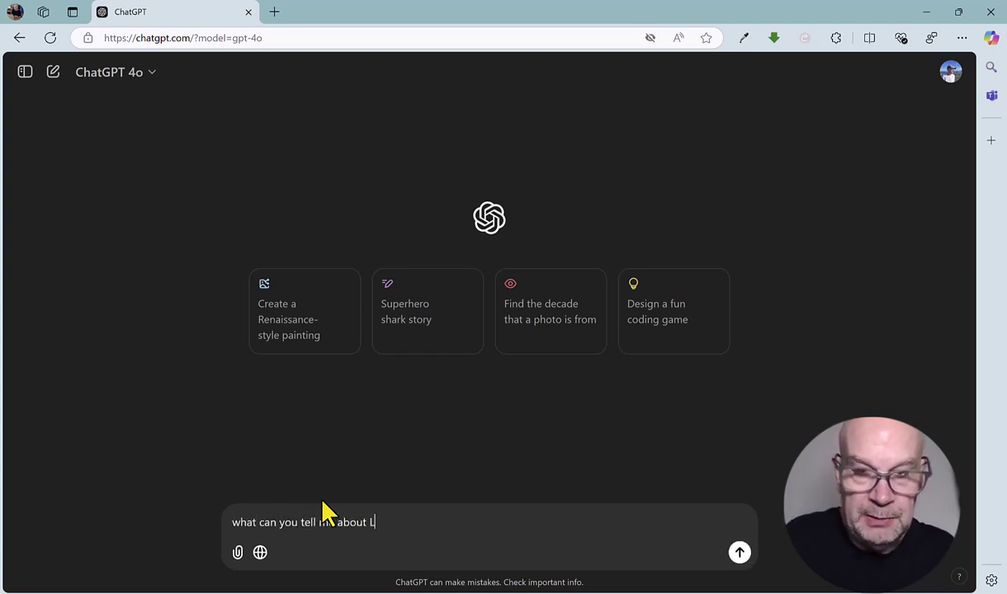
pyautogui.write('aptop Friday ')
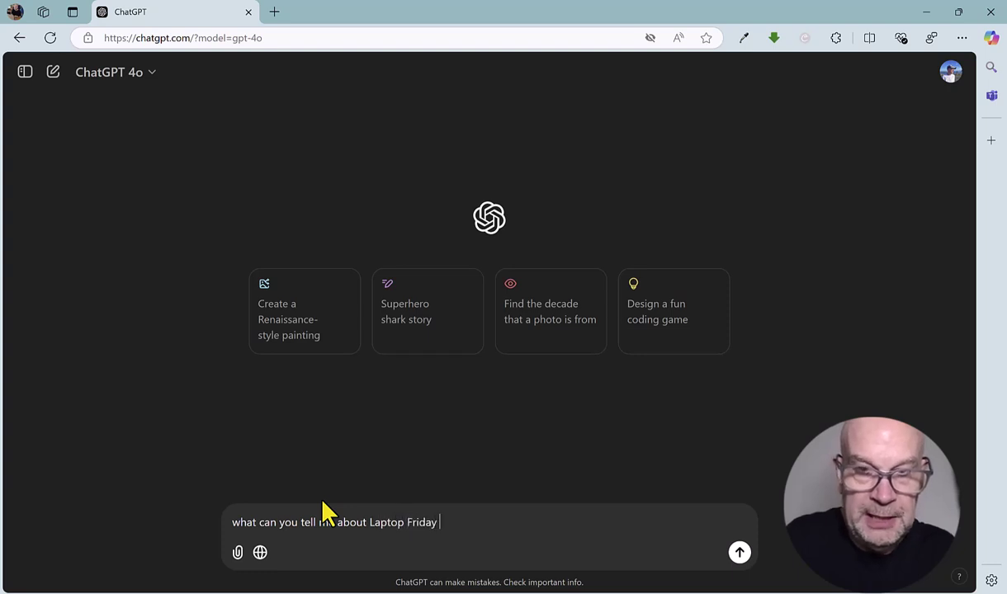
pyautogui.write('and what time d')
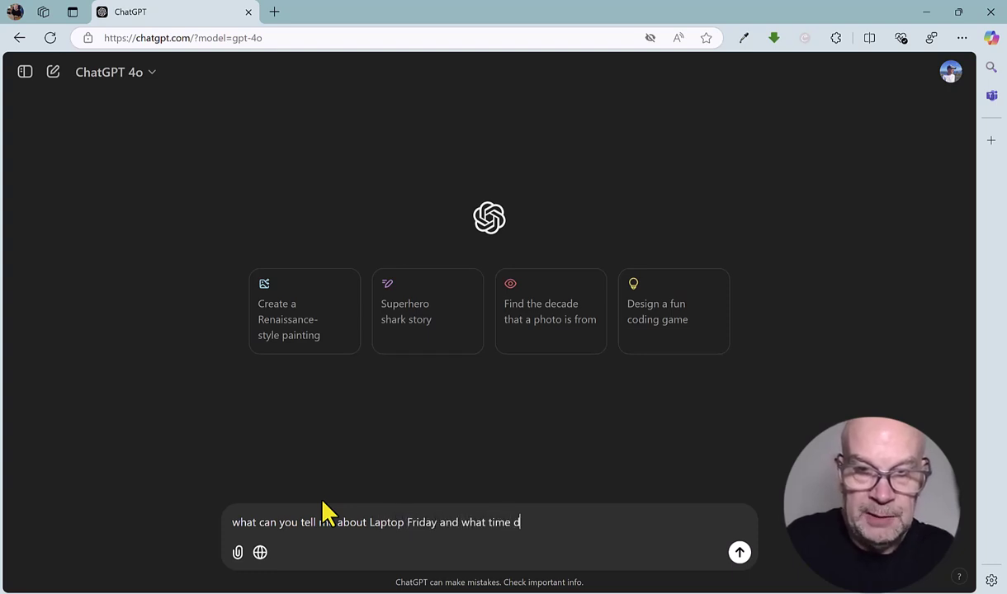
pyautogui.write('oes it start')
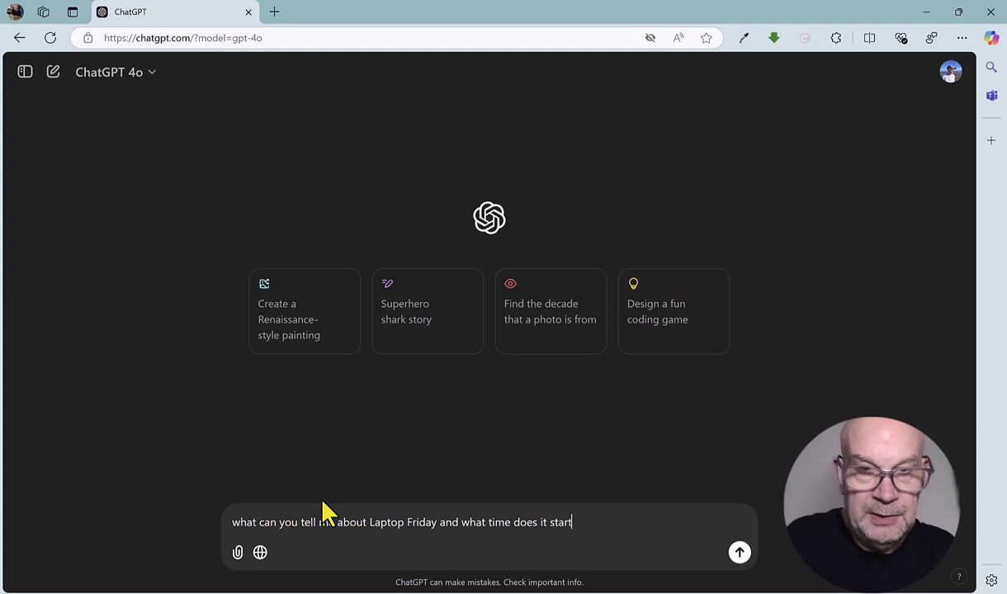
pyautogui.click(739, 553)
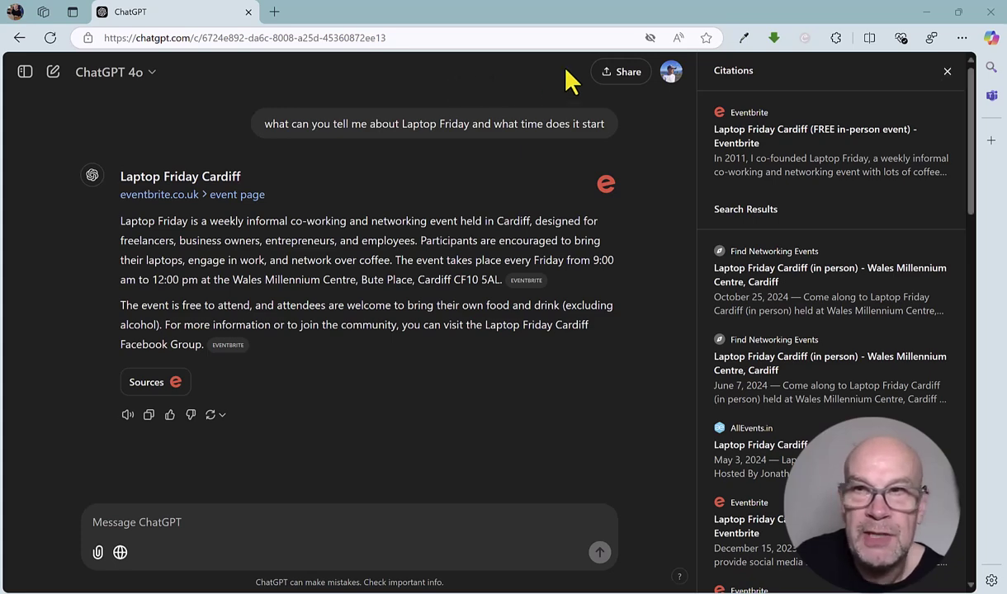
# - Confirm ChatGPT search appears in Edge's Extensions list, then select the current address
pyautogui.click(961, 39)
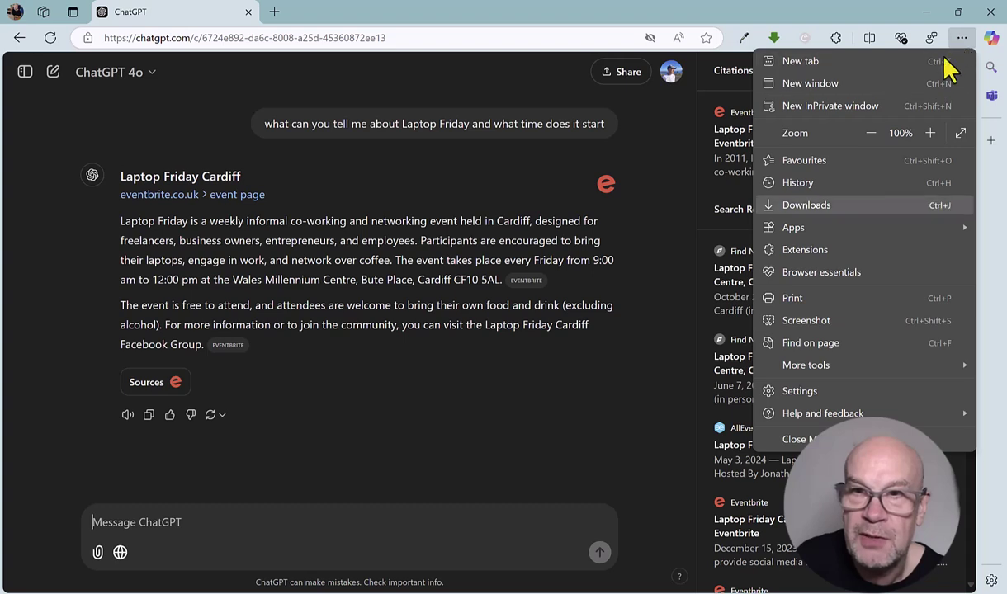
pyautogui.click(805, 249)
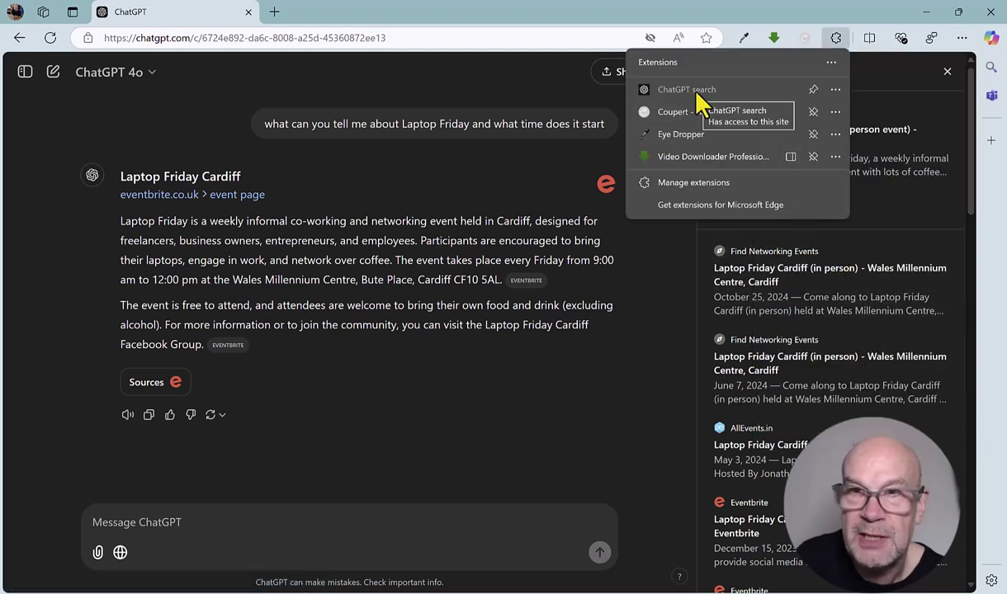
pyautogui.click(467, 80)
pyautogui.click(394, 38)
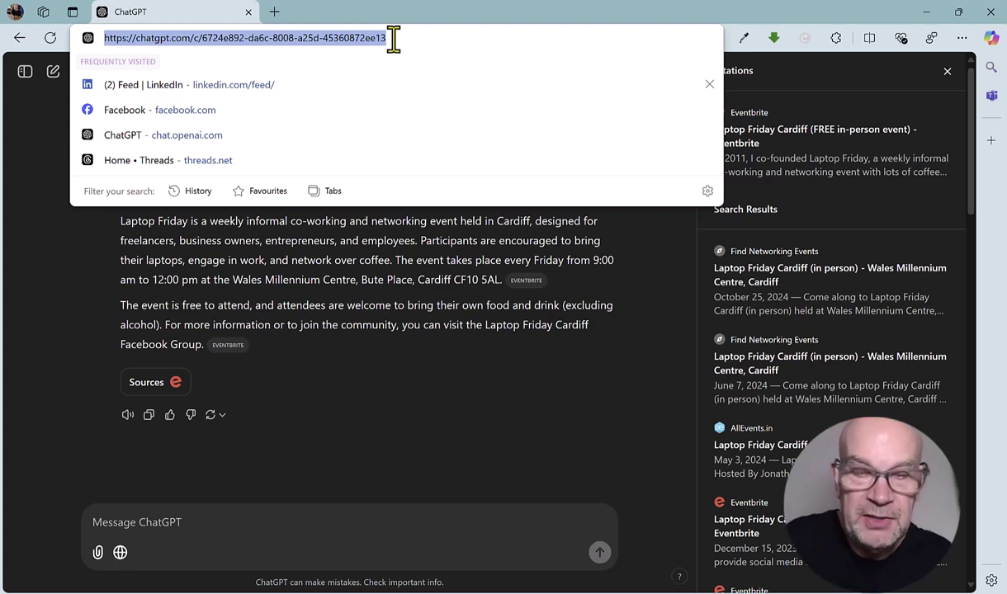
# - Type the weekday Cardiff-to-London train times and ticket prices question into Edge's address bar
pyautogui.write('what')
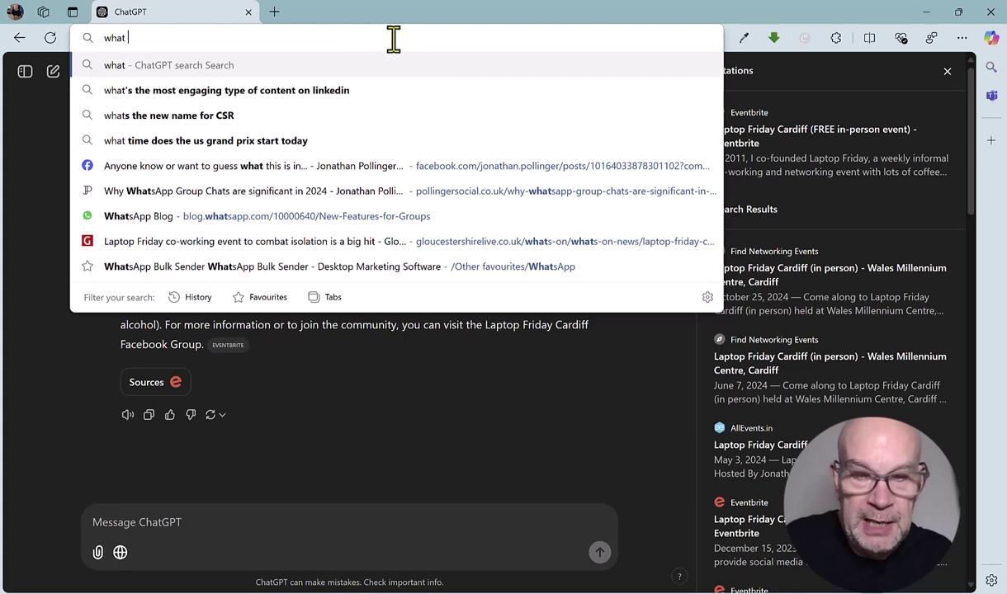
pyautogui.write(' time')
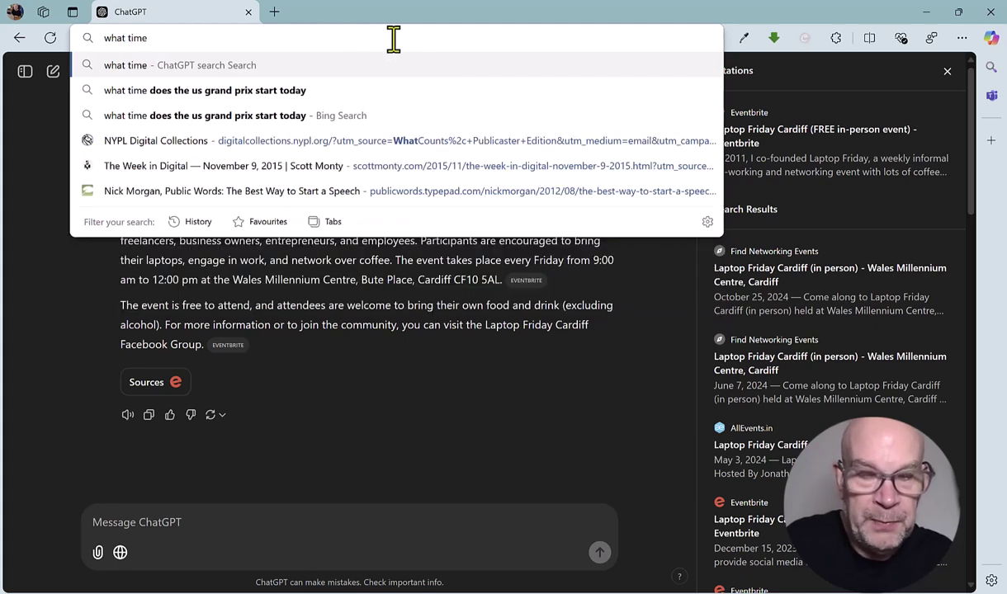
pyautogui.write(' do the')
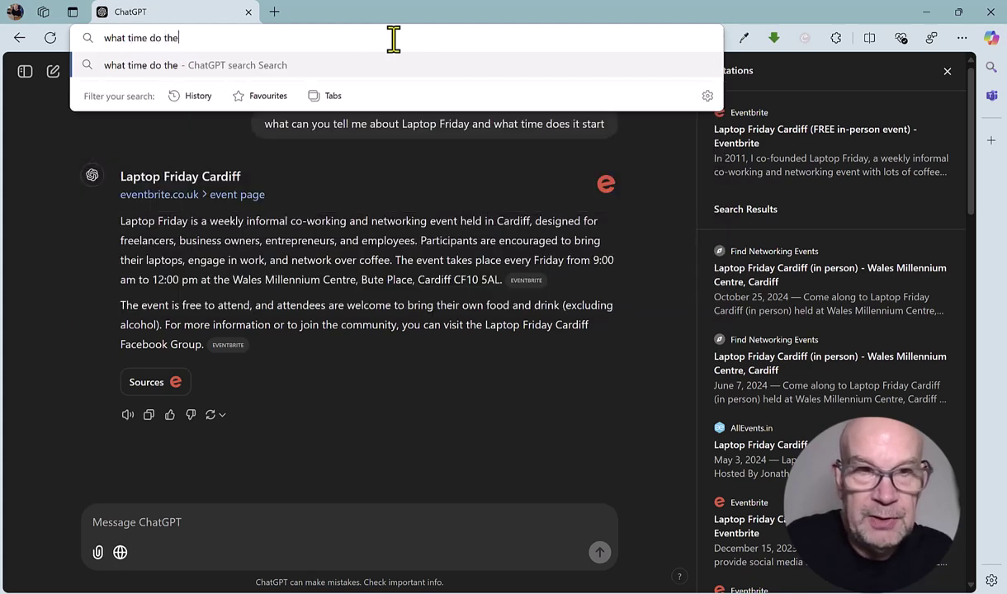
pyautogui.write(' trains t')
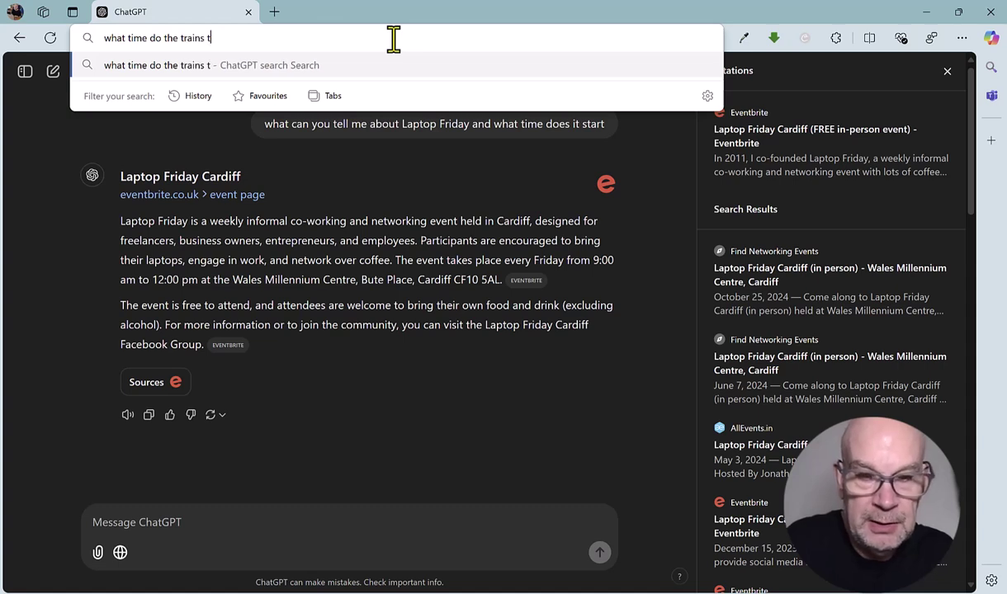
pyautogui.write('ravel from C')
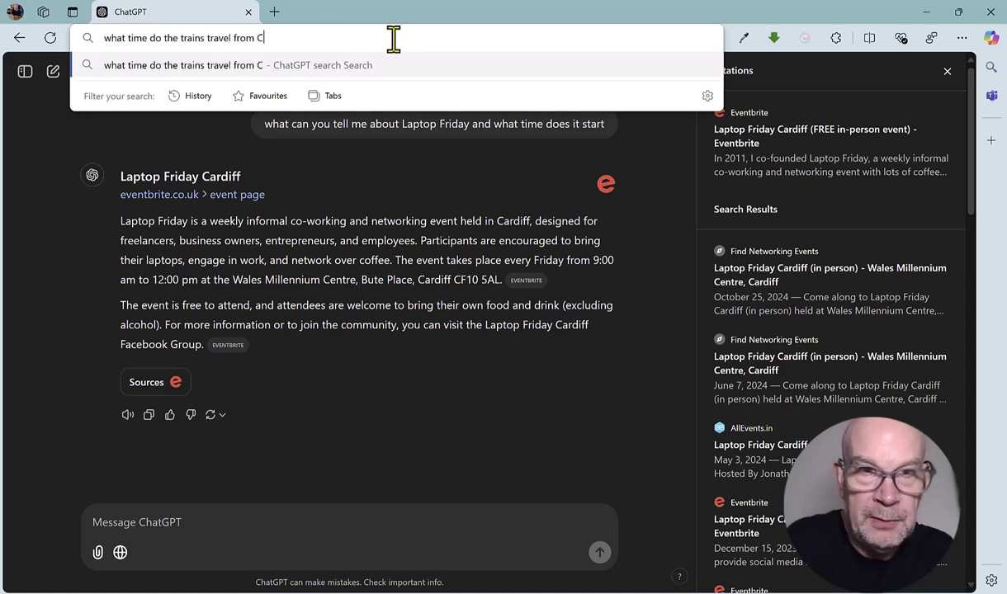
pyautogui.write('ardif')
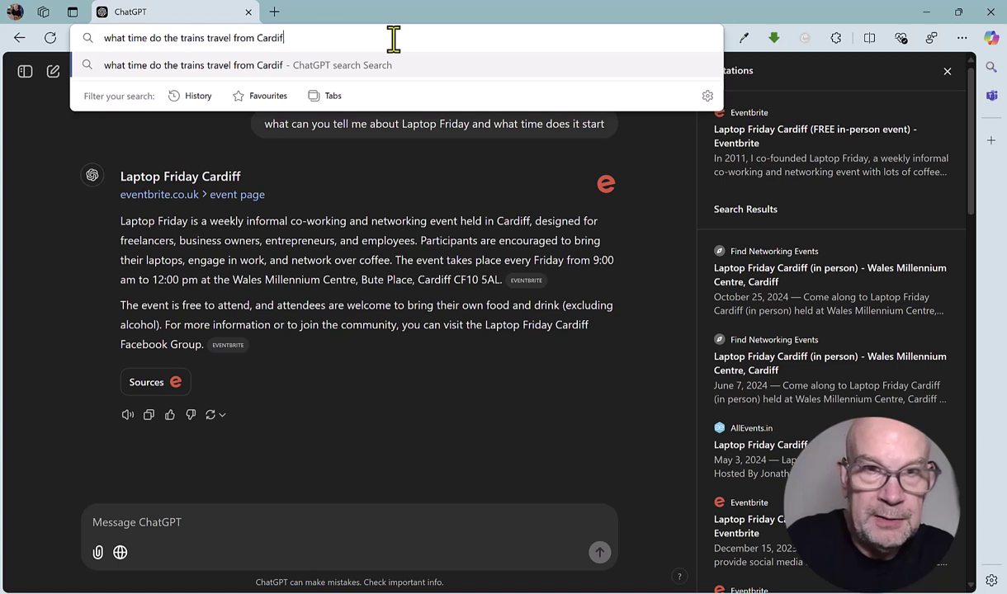
pyautogui.write('f to London')
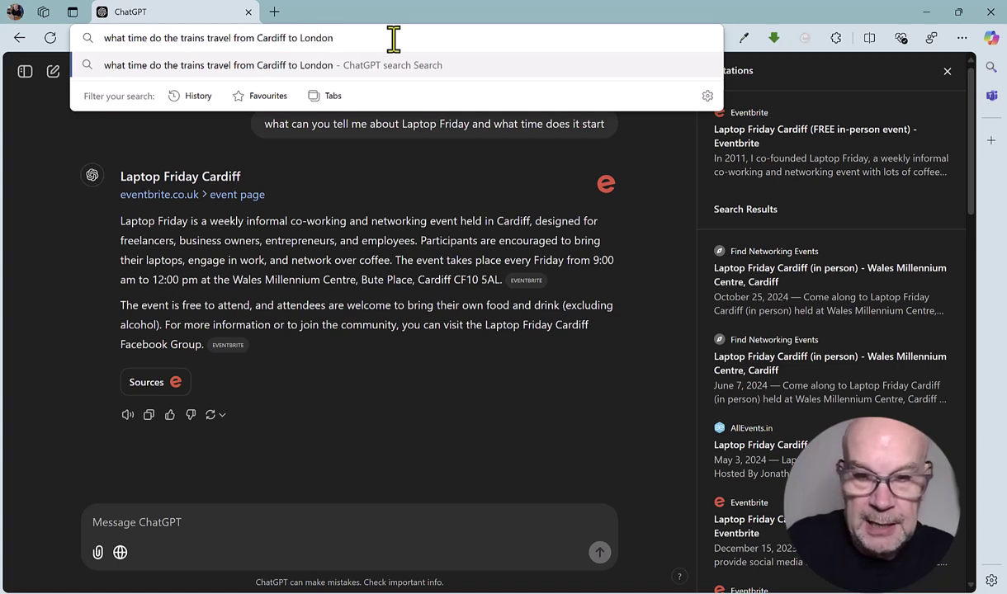
pyautogui.write(' on')
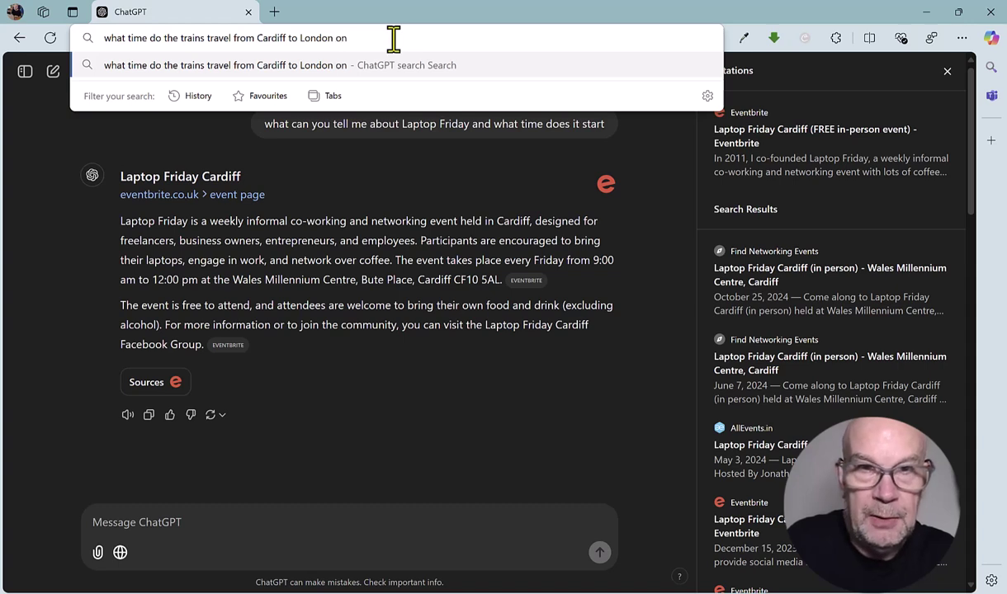
pyautogui.write(' week day')
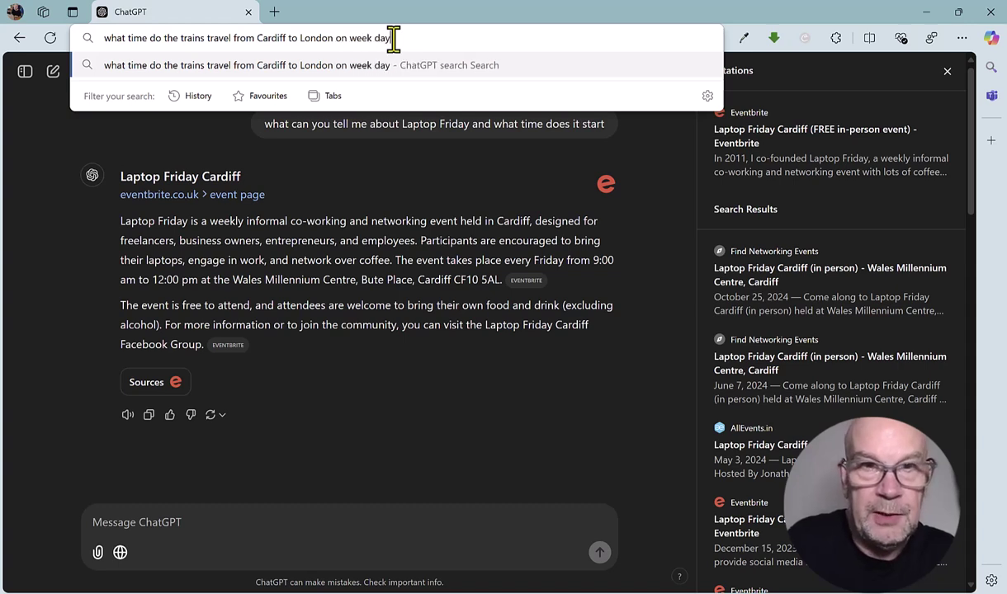
pyautogui.write('s and how much')
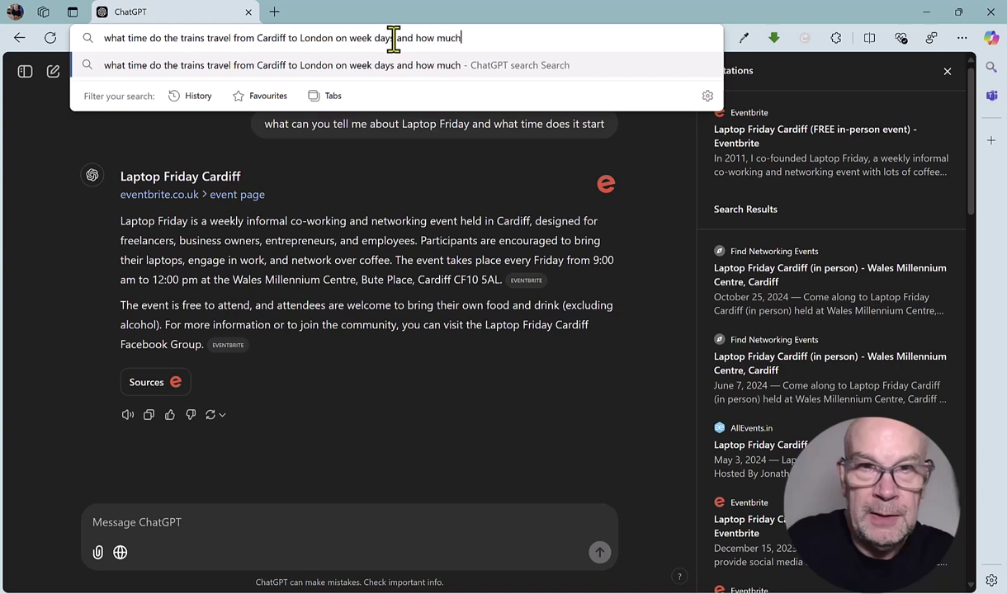
pyautogui.write(' are the tic')
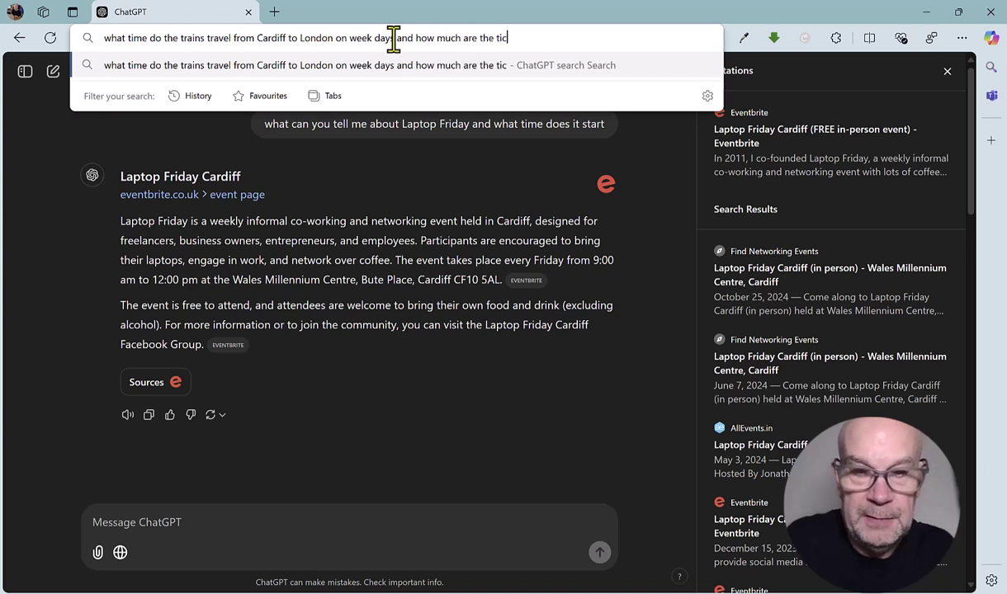
pyautogui.write('kets')
# - Submit the Cardiff-to-London train question to ChatGPT search from the address bar
pyautogui.press('Return')
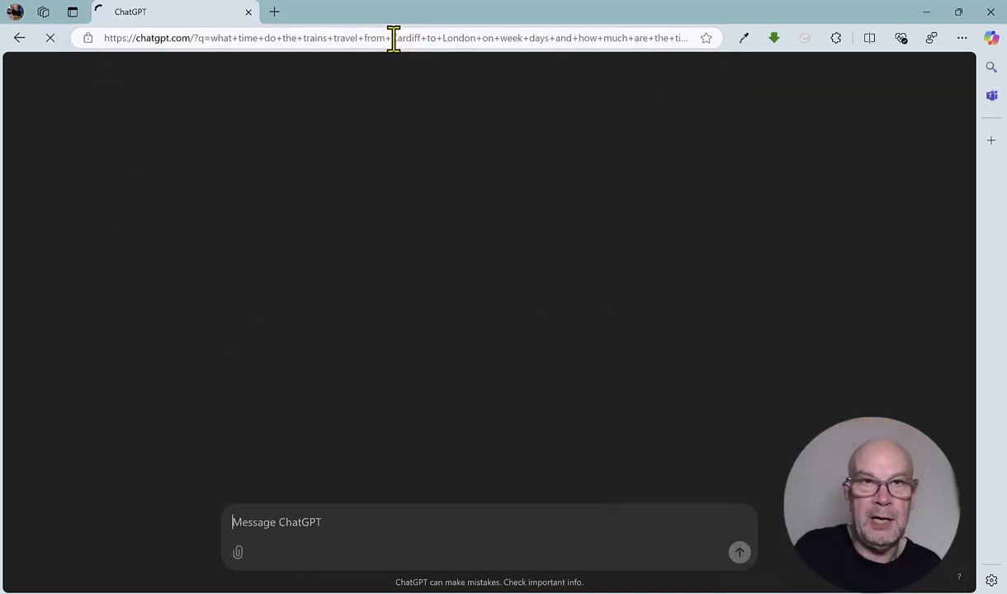